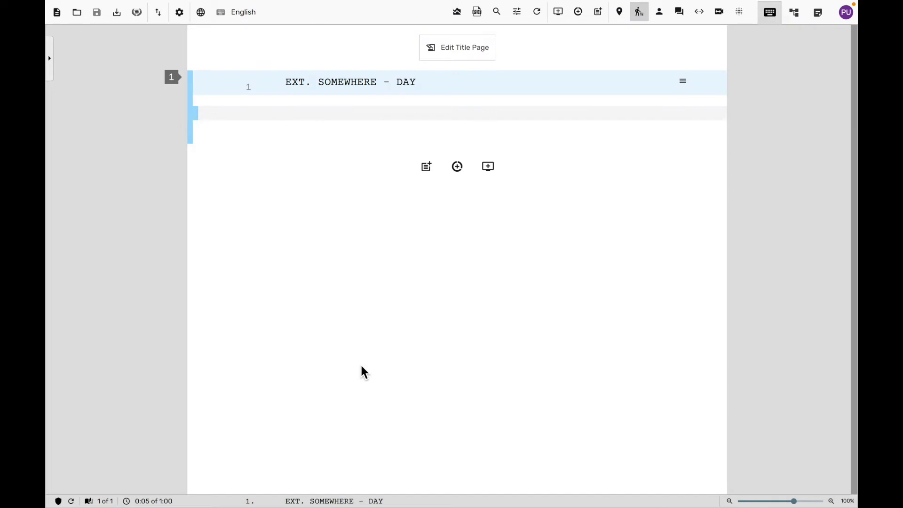
# Step: Load the Bhinna screenplay from the Scriptalay repository
pyautogui.click(137, 12)
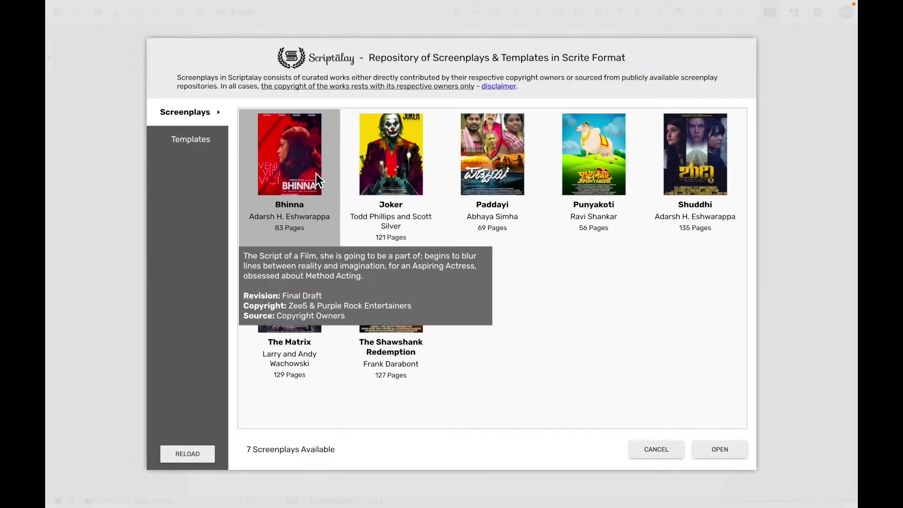
pyautogui.click(721, 446)
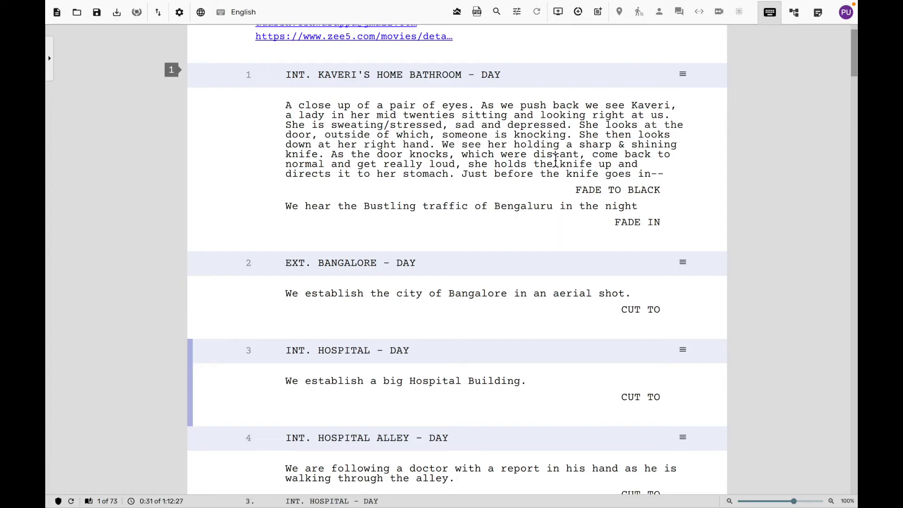
# Step: Generate the Bhinna statistics report and save it as a PDF in the Downloads folder
pyautogui.scroll(6, 555, 160)
pyautogui.scroll(2, 468, 44)
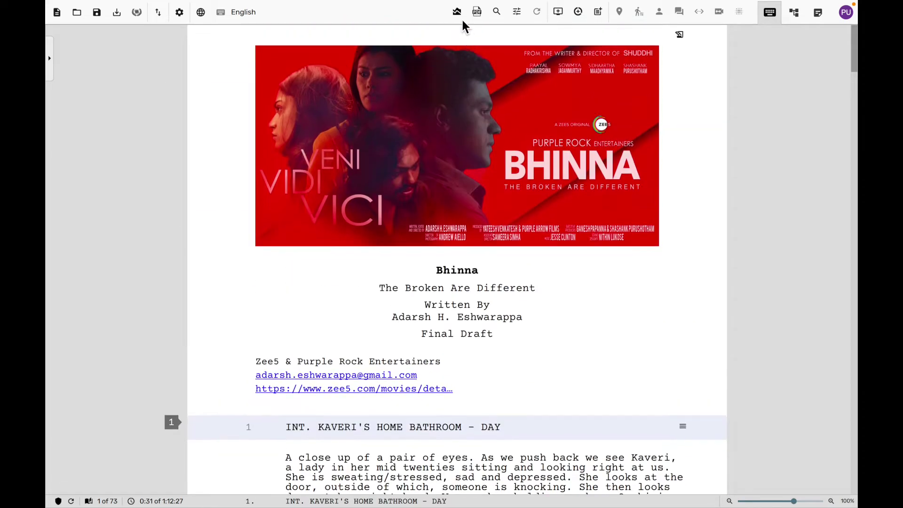
pyautogui.click(461, 18)
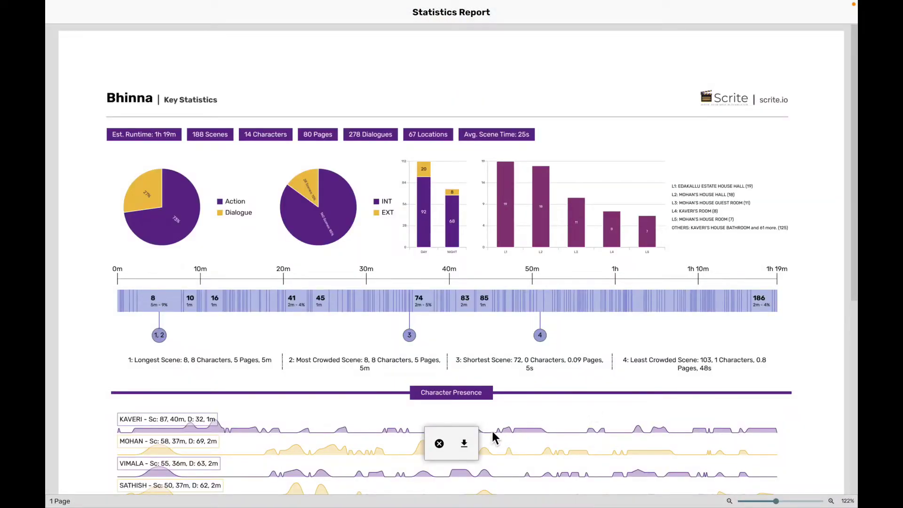
pyautogui.click(468, 445)
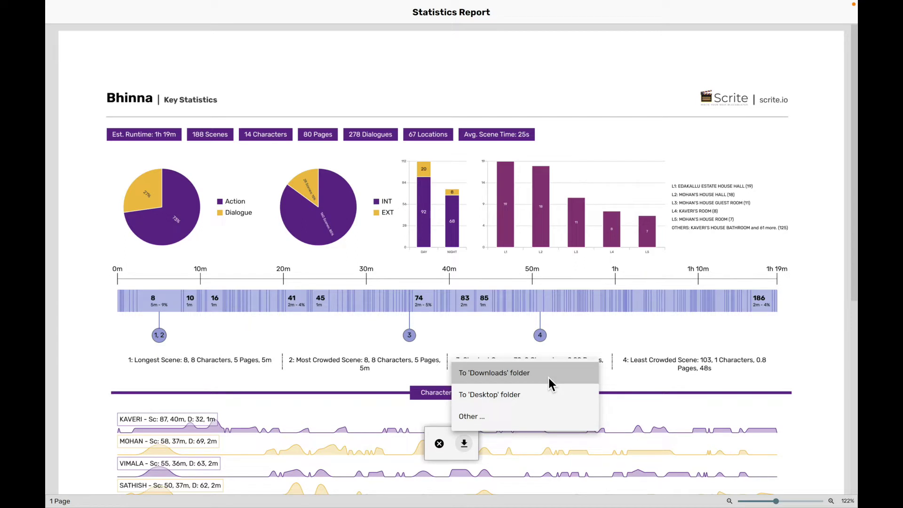
pyautogui.click(560, 351)
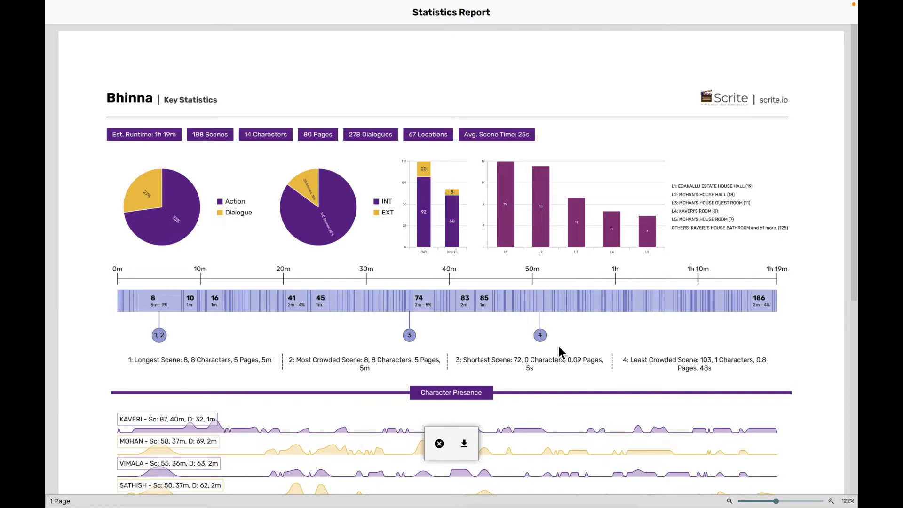
pyautogui.scroll(-1, 559, 347)
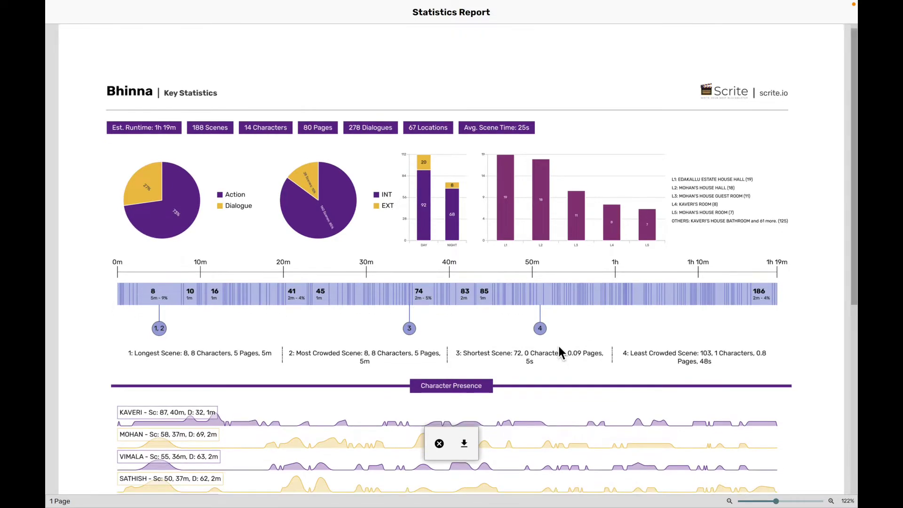
pyautogui.scroll(-3, 559, 346)
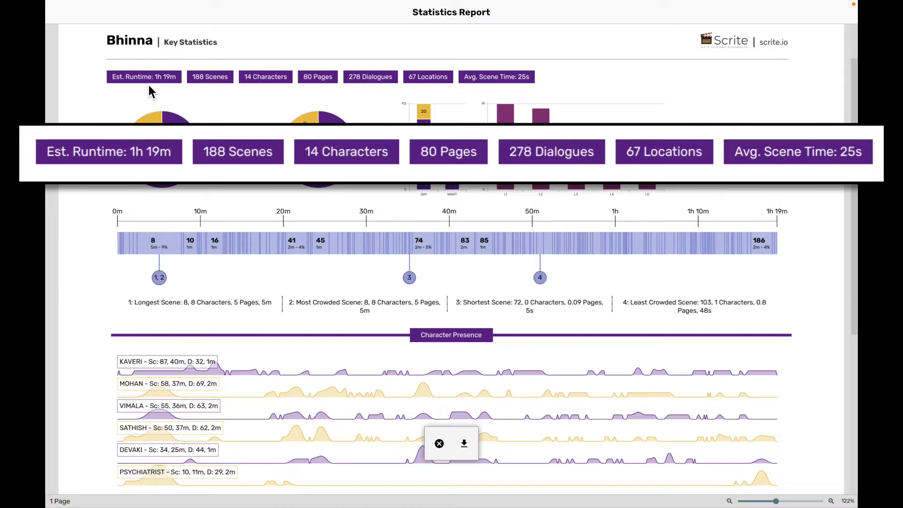
pyautogui.scroll(-1, 148, 86)
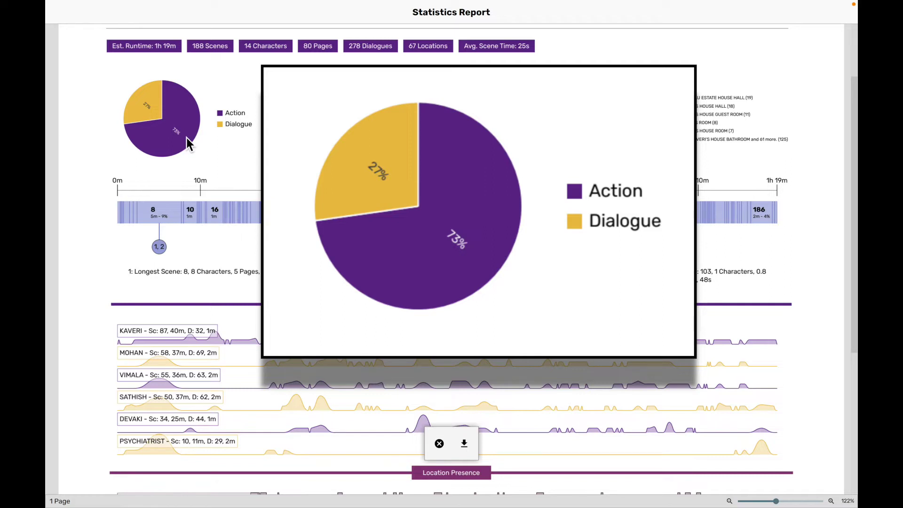
pyautogui.click(177, 101)
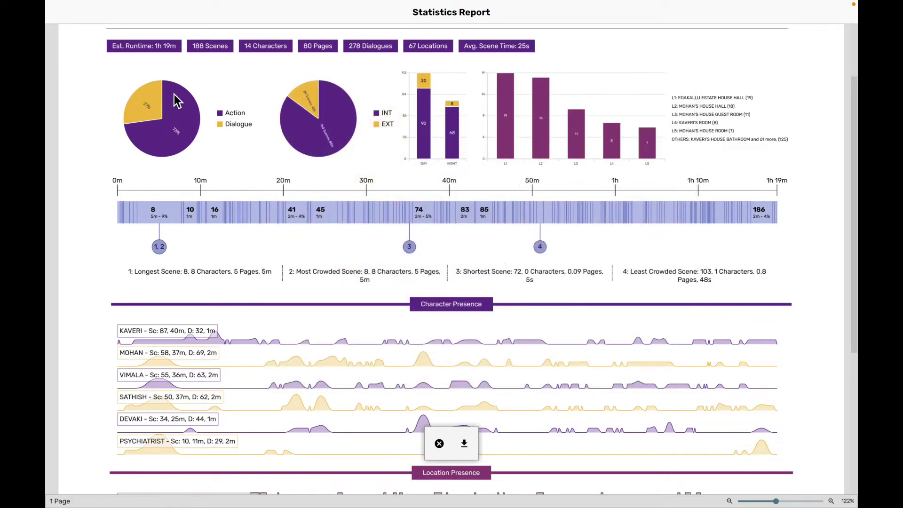
pyautogui.click(303, 125)
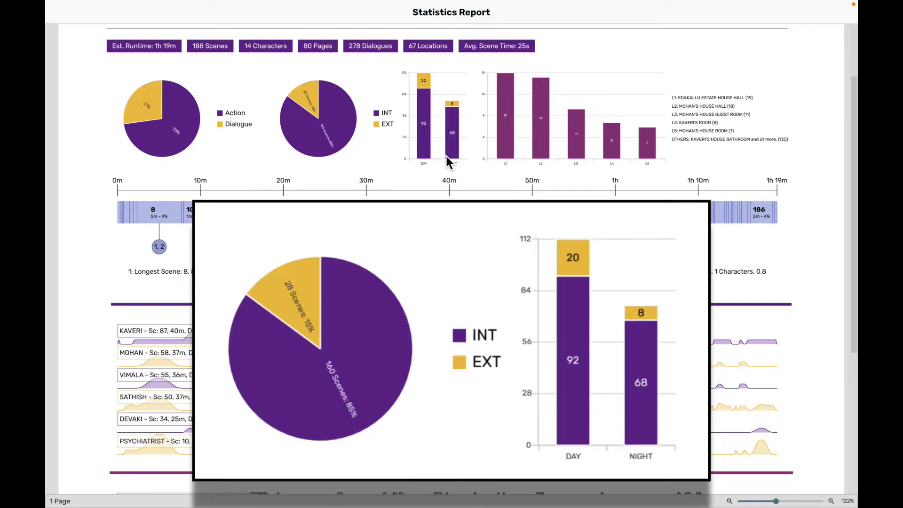
pyautogui.scroll(1, 446, 157)
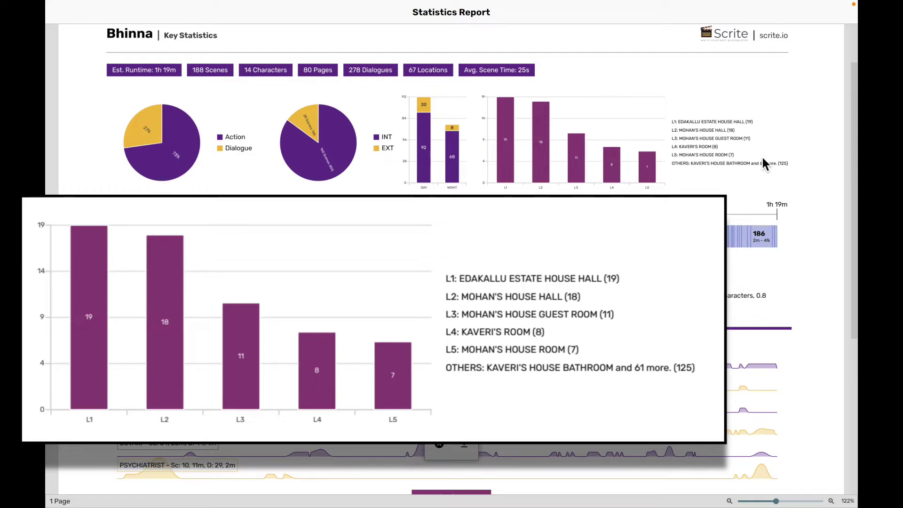
pyautogui.scroll(-3, 804, 291)
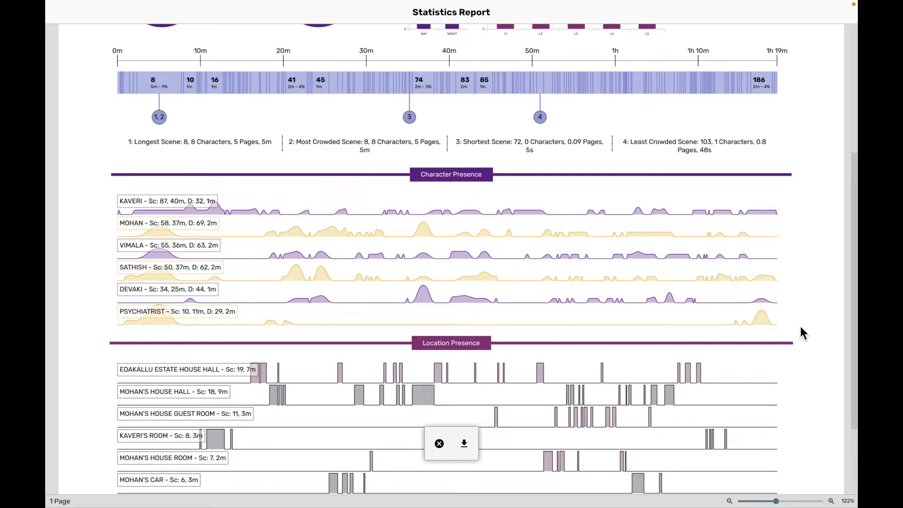
pyautogui.scroll(-2, 767, 288)
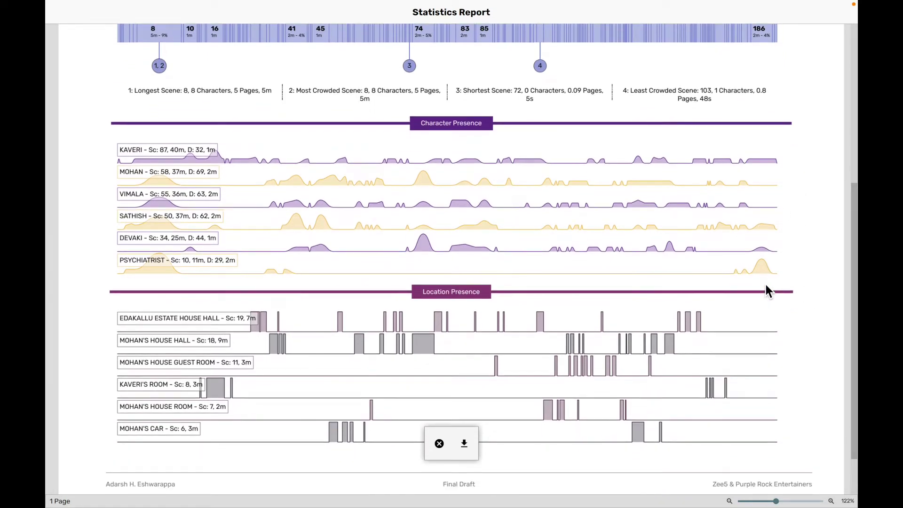
pyautogui.scroll(-1, 766, 284)
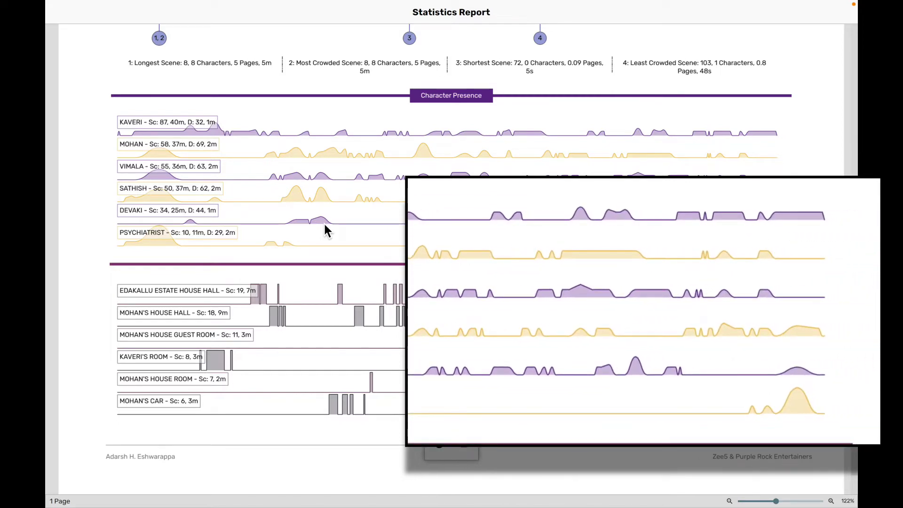
pyautogui.scroll(3, 325, 228)
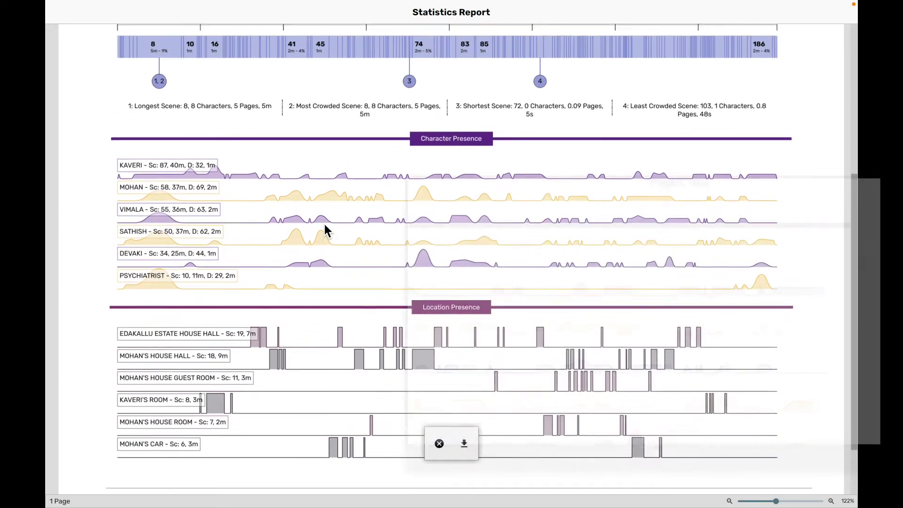
pyautogui.scroll(1, 324, 229)
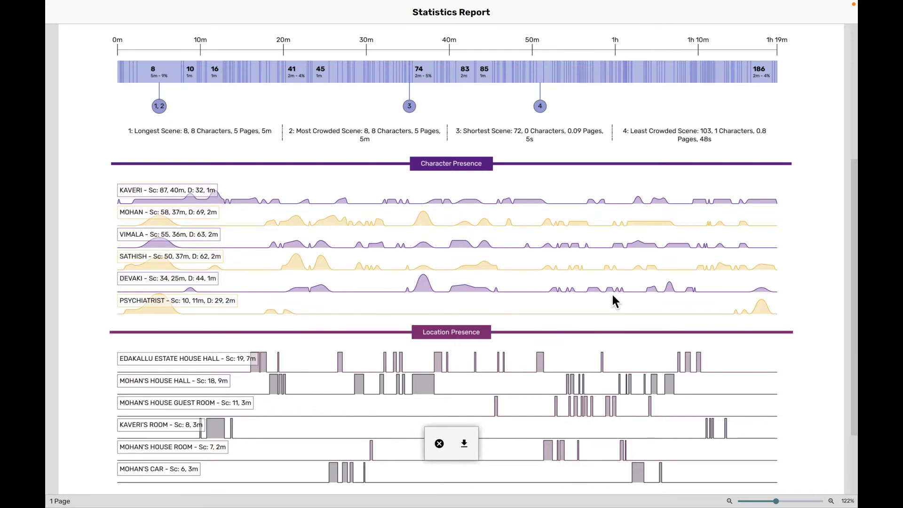
pyautogui.scroll(-2, 613, 296)
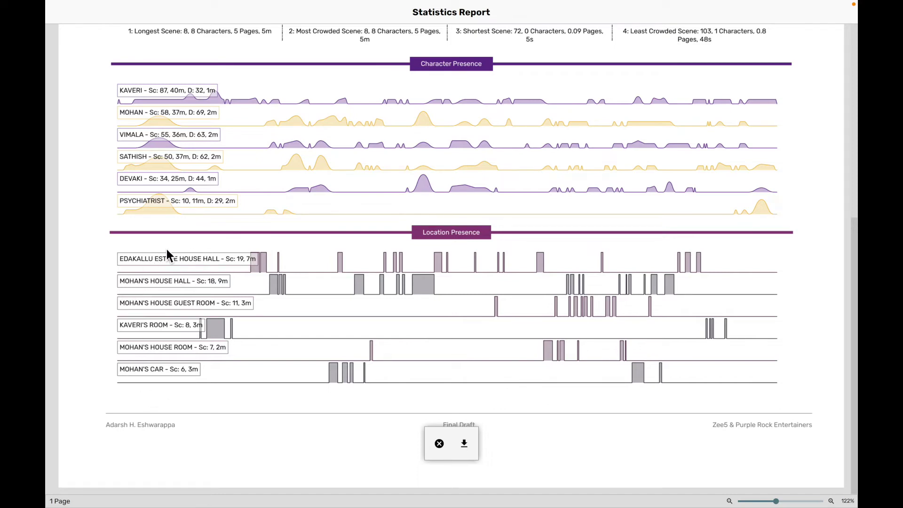
# Step: Scroll up and down through the Bhinna statistics report to review it
pyautogui.scroll(2, 283, 415)
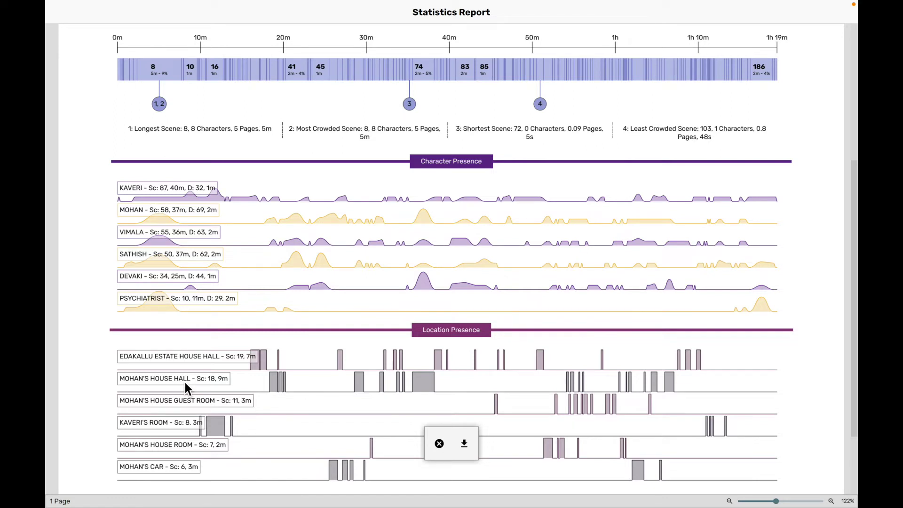
pyautogui.scroll(-1, 186, 382)
pyautogui.scroll(5, 188, 379)
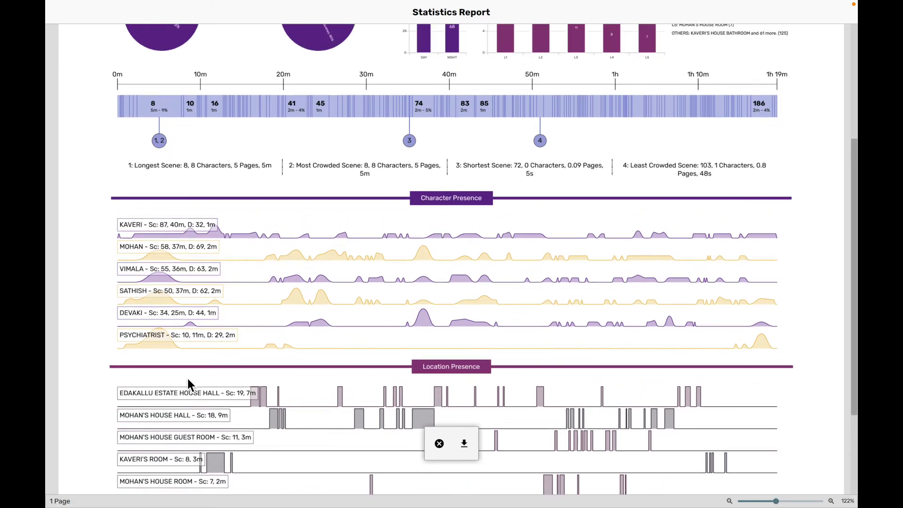
pyautogui.scroll(-3, 188, 379)
pyautogui.scroll(4, 187, 379)
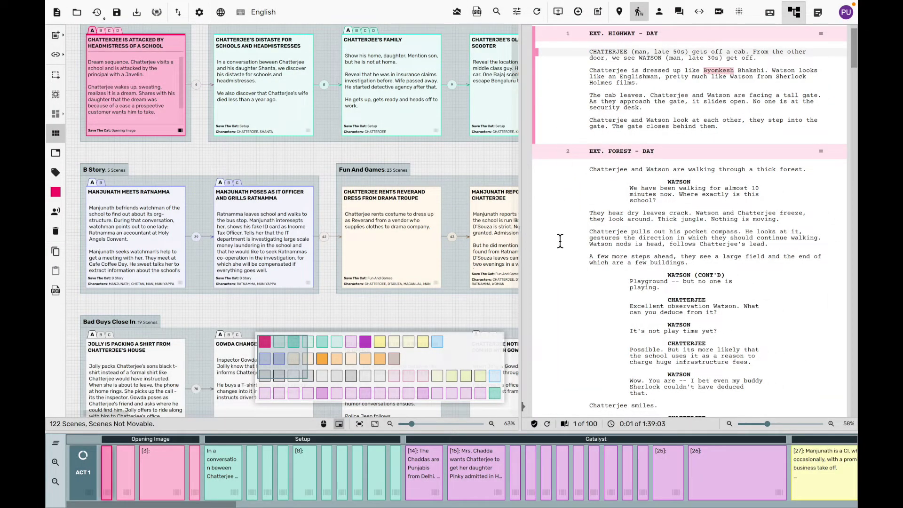
# Step: Jump the script to scene 4, INT. CHATTERJEE'S BEDROOM - MORNING, showing the Opening Image group
pyautogui.hscroll(10, 536, 467)
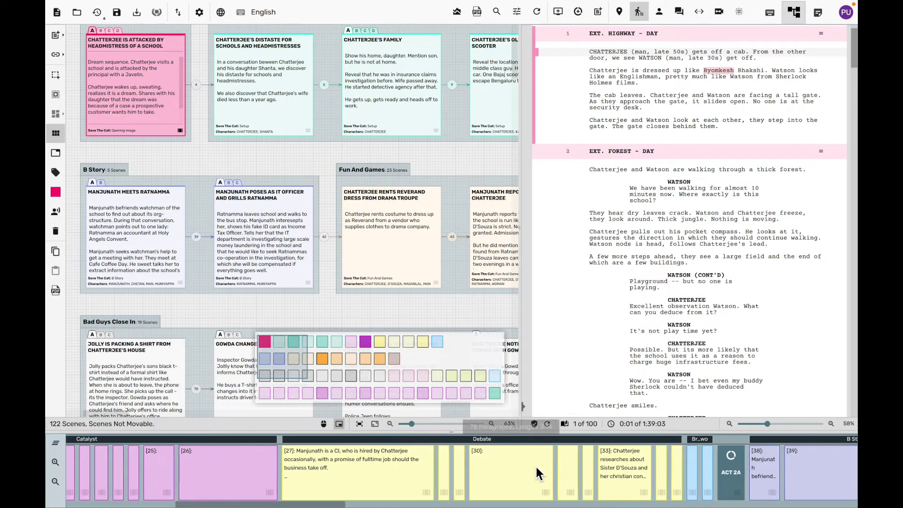
pyautogui.hscroll(10, 536, 467)
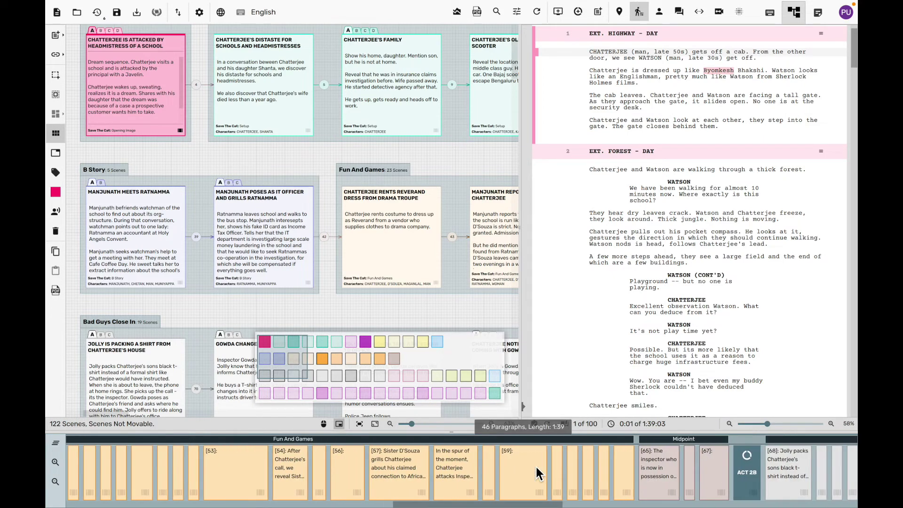
pyautogui.hscroll(3, 536, 467)
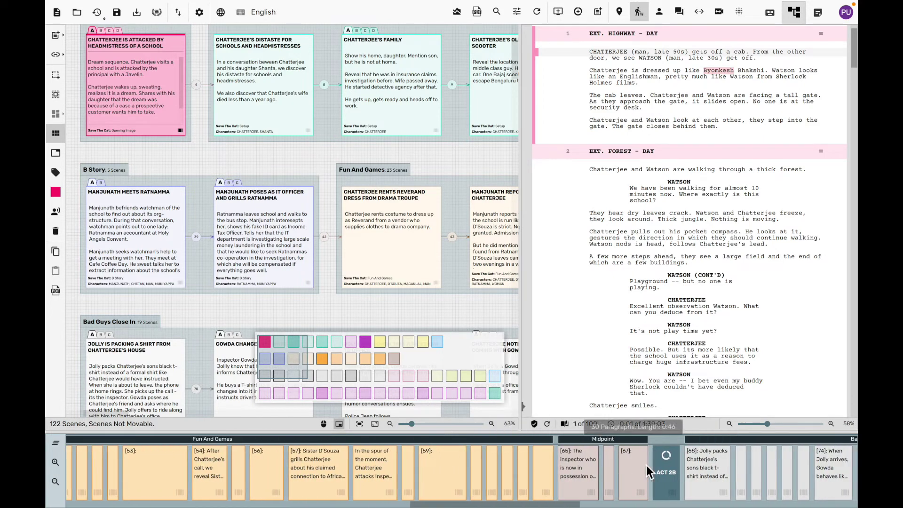
pyautogui.hscroll(-10, 661, 467)
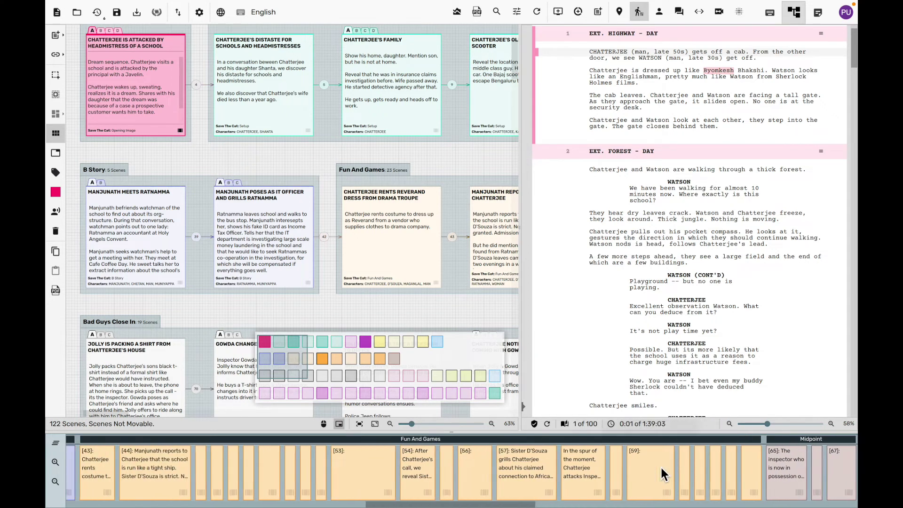
pyautogui.hscroll(-15, 662, 470)
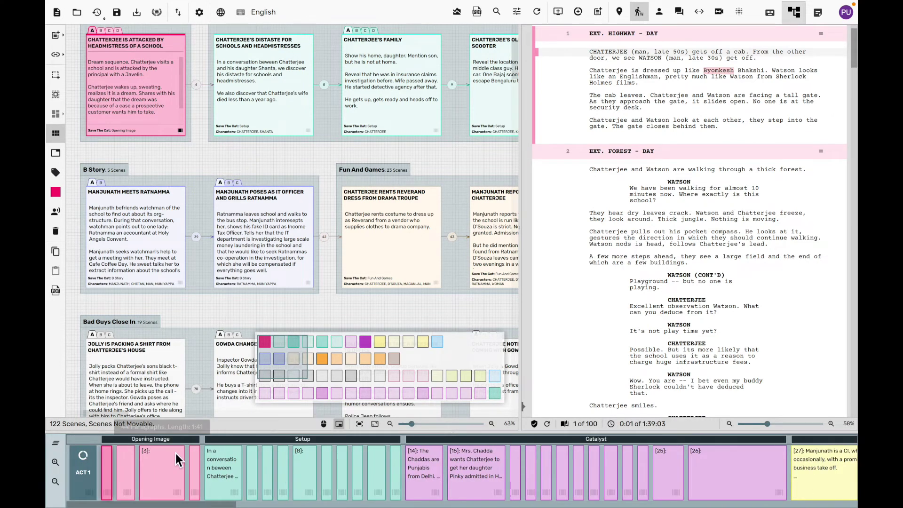
pyautogui.click(151, 467)
pyautogui.click(194, 469)
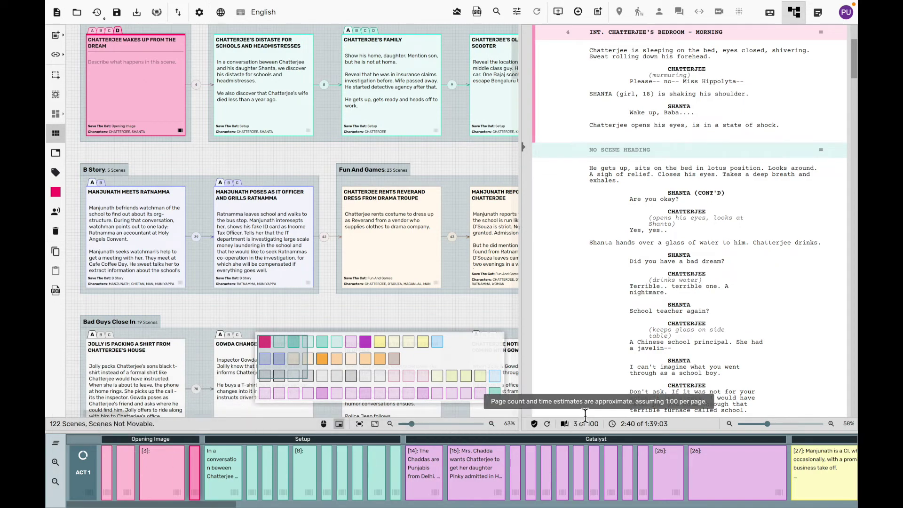
pyautogui.moveTo(204, 156); pyautogui.dragTo(204, 190)
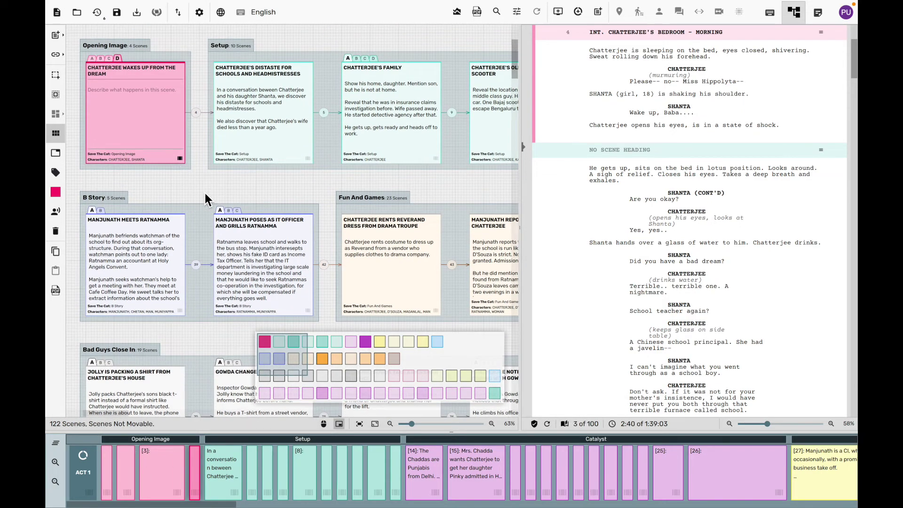
# Step: Generate the Curious Case Of The Dancing Sister report and scroll through its timeline and presence graphs
pyautogui.click(459, 14)
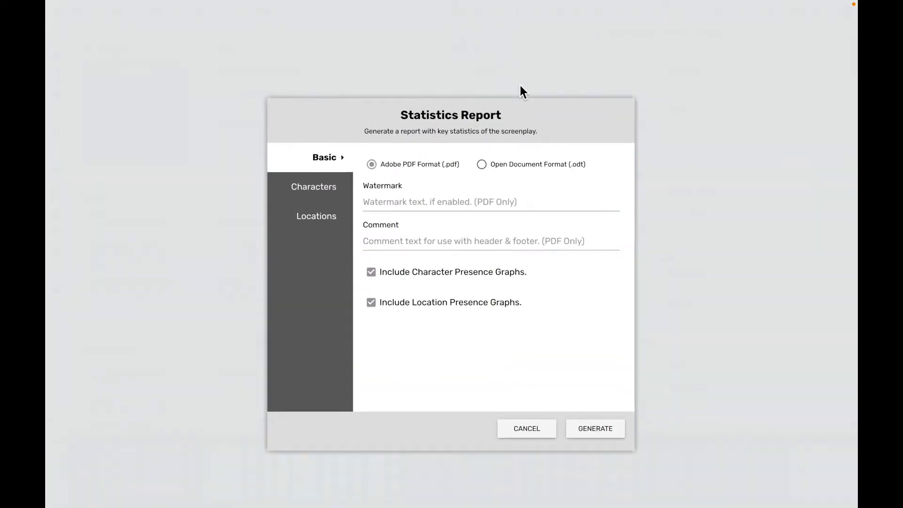
pyautogui.click(578, 397)
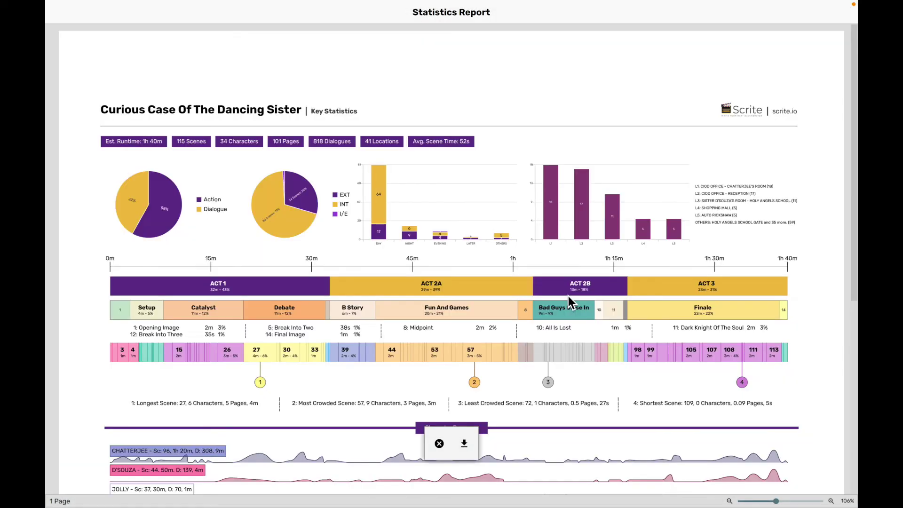
pyautogui.scroll(-3, 568, 295)
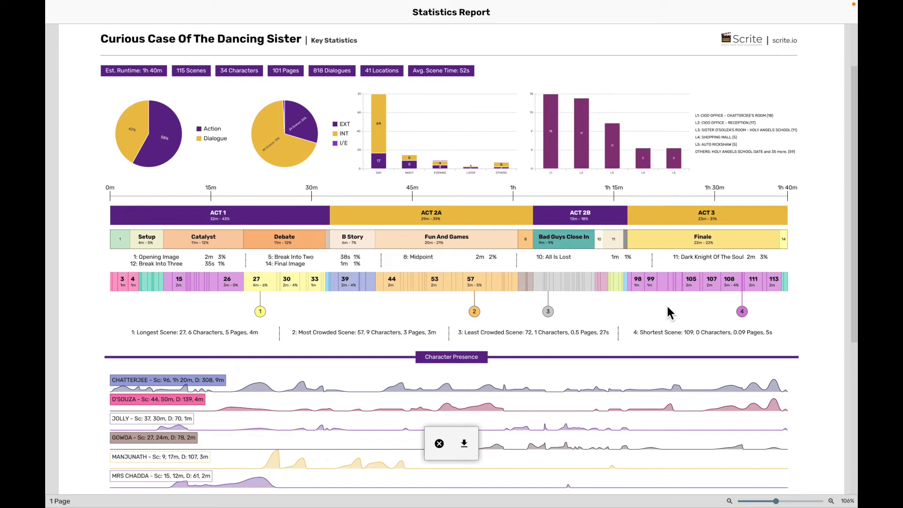
pyautogui.scroll(-1, 667, 312)
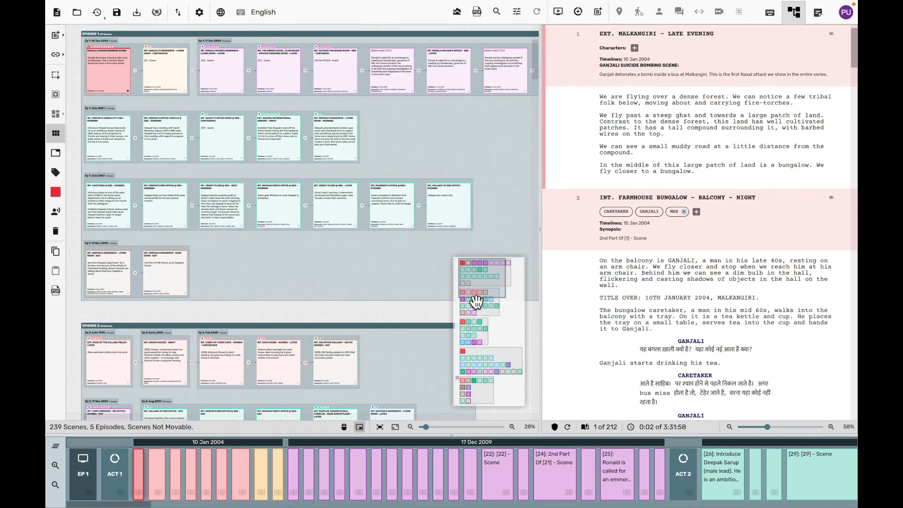
# Step: Pan the structure canvas back to Episode 1 and bring up the Statistics Report dialog
pyautogui.moveTo(473, 292)
pyautogui.mouseDown()
pyautogui.moveTo(468, 405)
pyautogui.moveTo(468, 298)
pyautogui.moveTo(475, 297)
pyautogui.mouseUp()
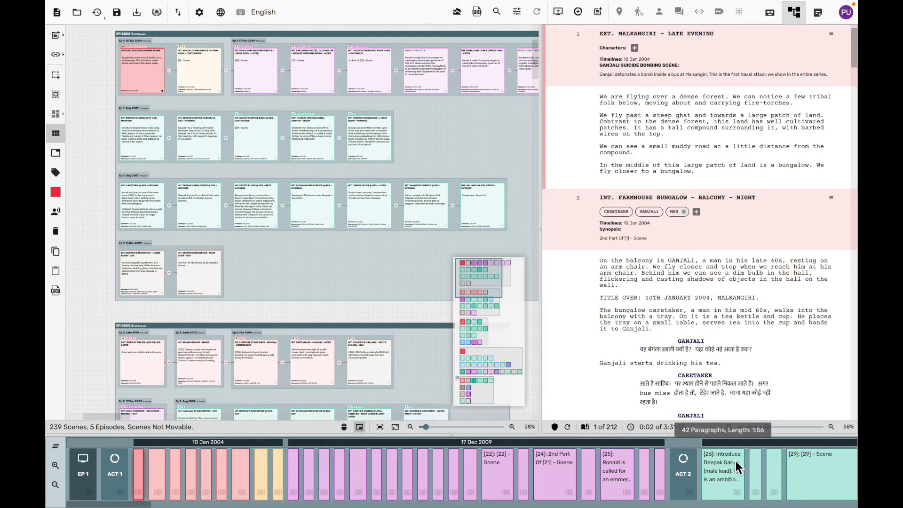
pyautogui.click(492, 280)
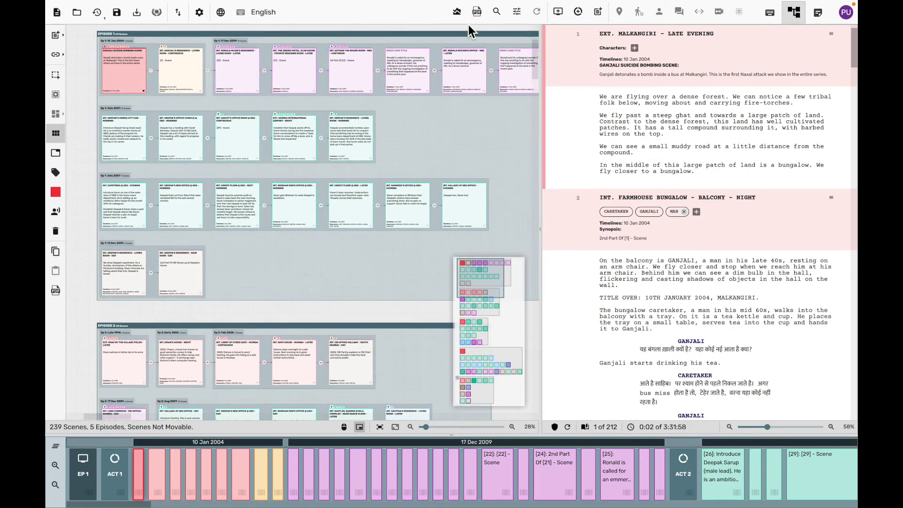
pyautogui.click(456, 12)
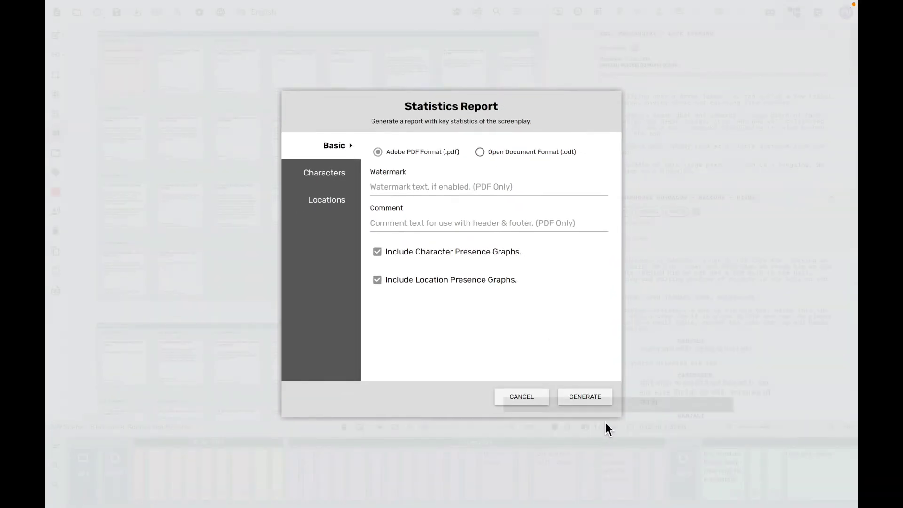
# Step: Generate the five-episode report: 3h 32m runtime, 231 scenes, 92 characters, 213 pages
pyautogui.click(600, 404)
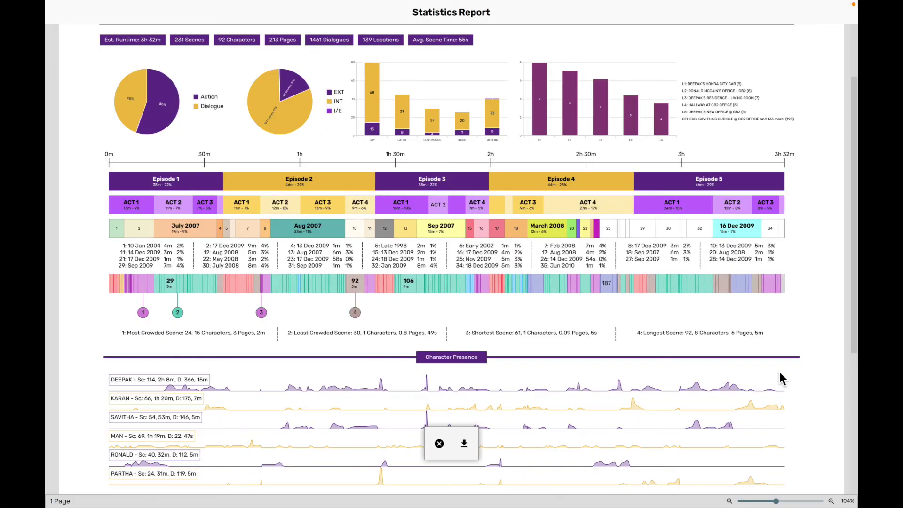